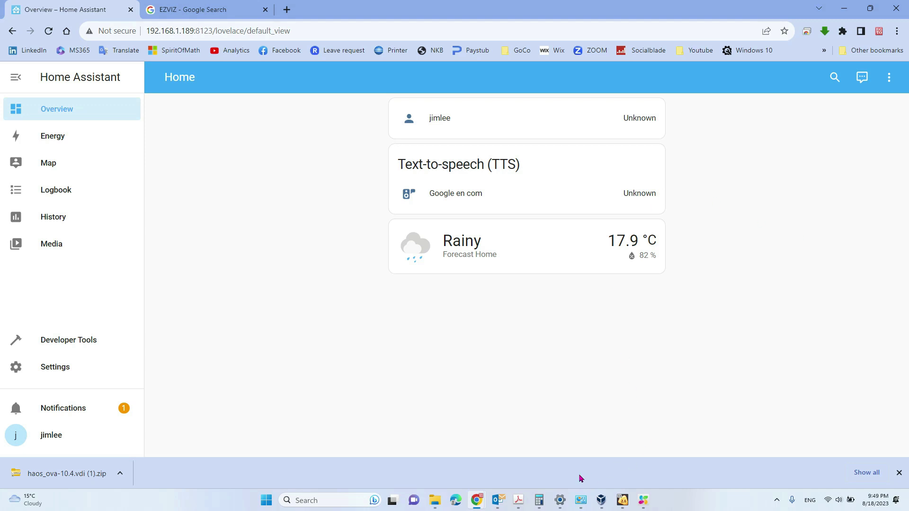
# Review the sponsored EZVIZ camera listings, including the C1C, in the Google image results
pyautogui.click(195, 14)
pyautogui.moveTo(550, 332)
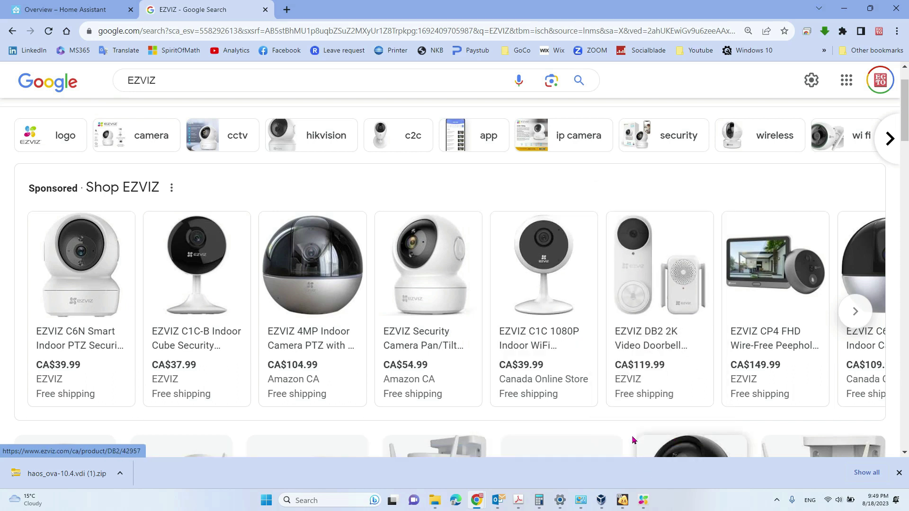
pyautogui.click(645, 500)
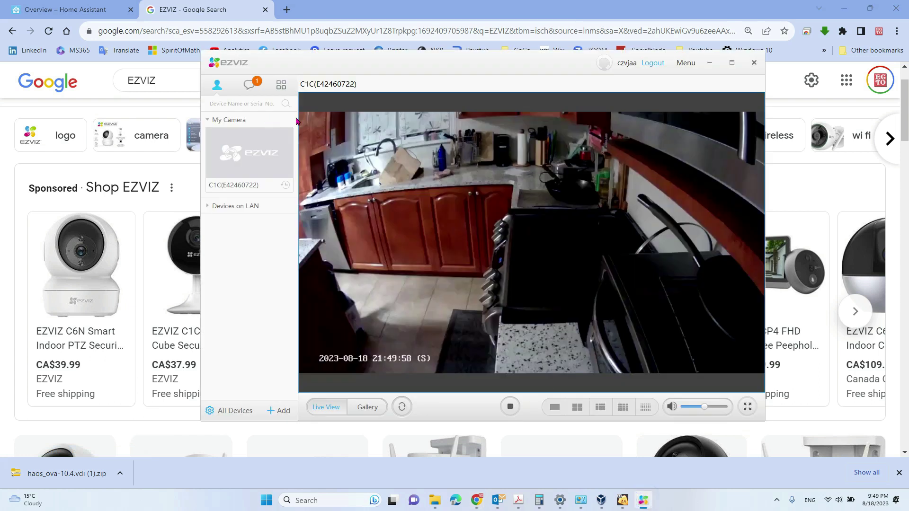
# Watch the C1C's live kitchen view in EZVIZ Studio, then go back to Home Assistant
pyautogui.moveTo(449, 61); pyautogui.dragTo(392, 79)
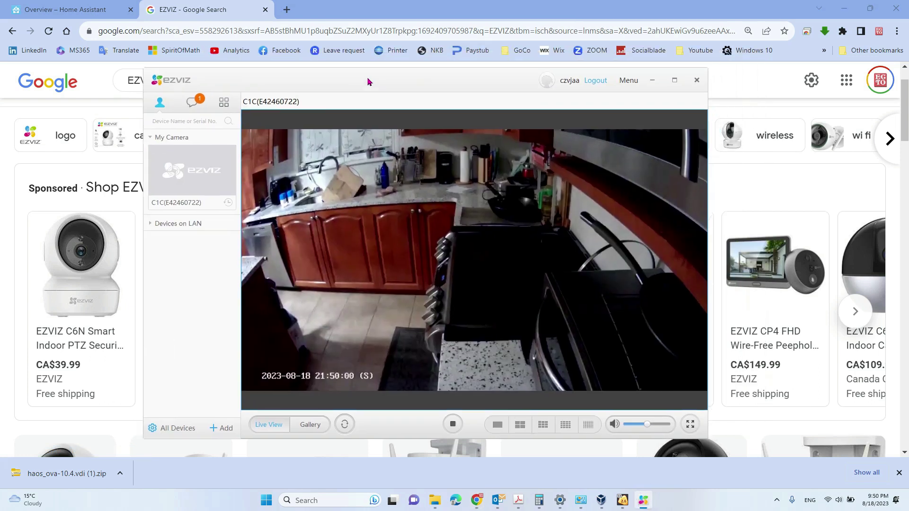
pyautogui.moveTo(320, 214)
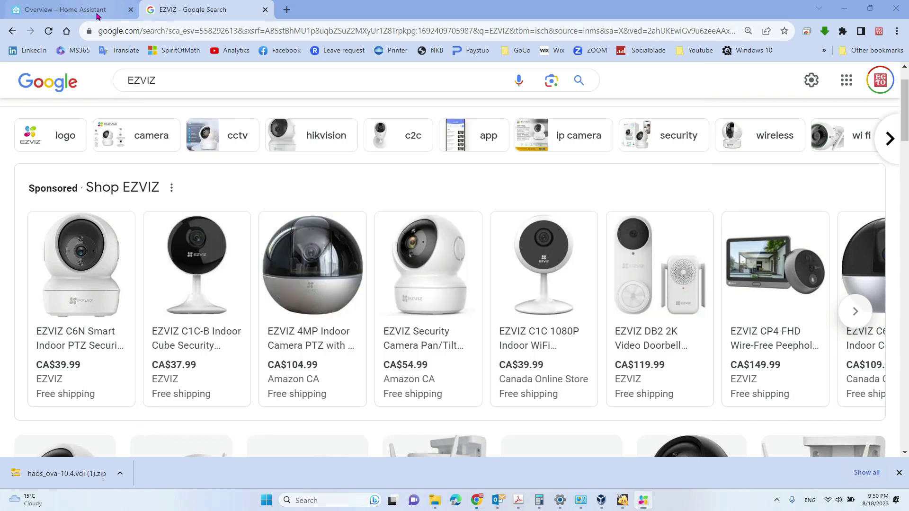
pyautogui.click(97, 14)
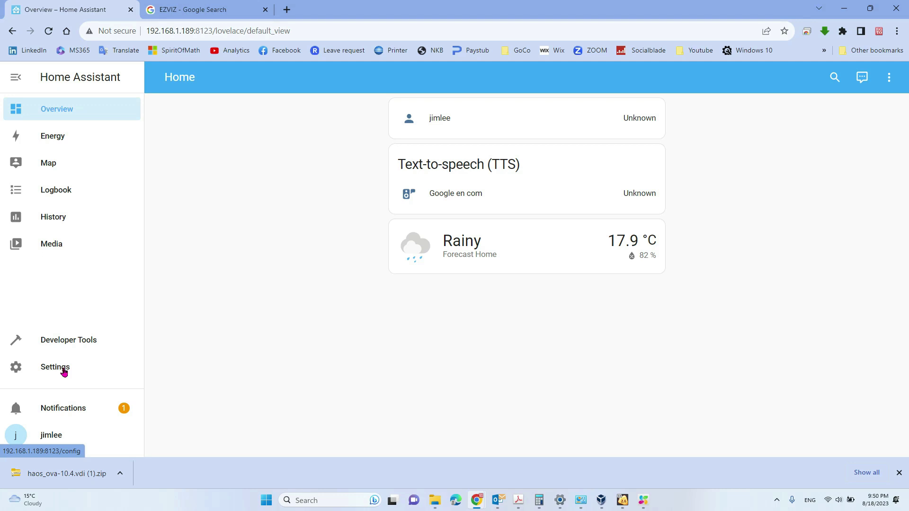
pyautogui.click(42, 370)
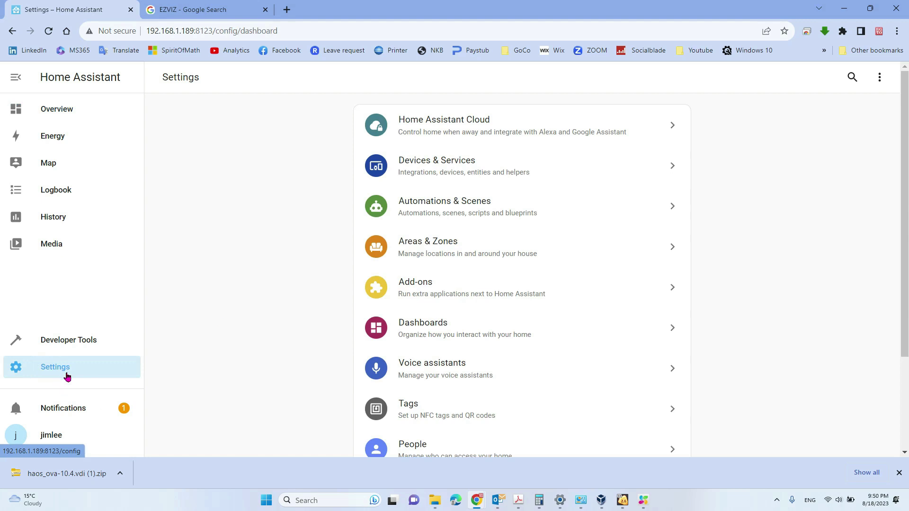
# In Devices & Services, search integrations for 'EZ' and pick the EZVIZ brand
pyautogui.click(449, 175)
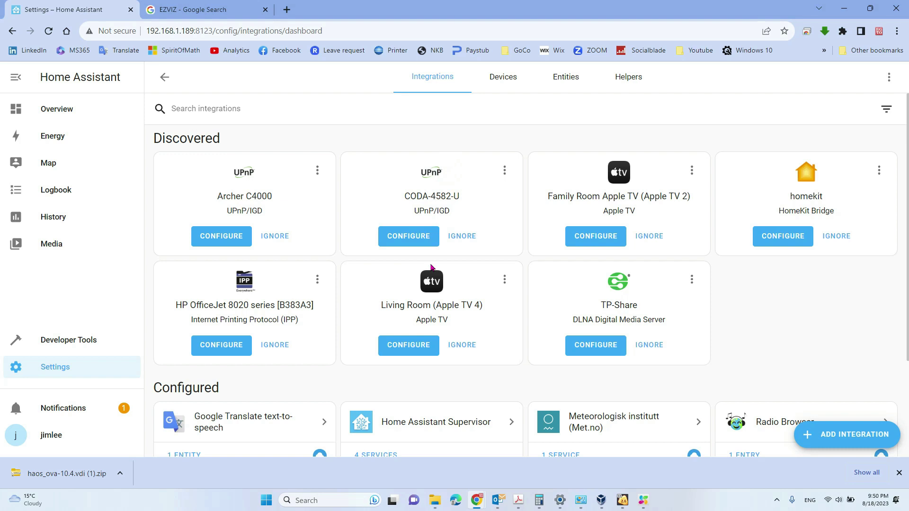
pyautogui.scroll(-2, 615, 360)
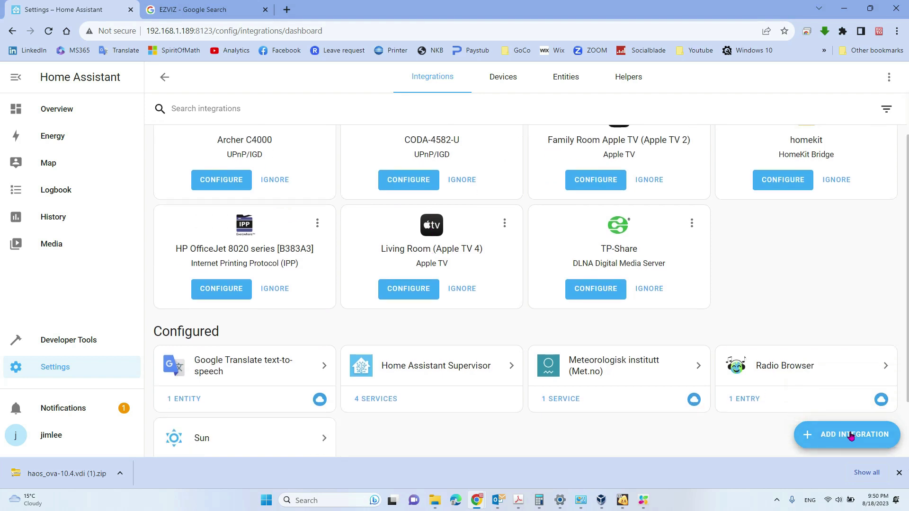
pyautogui.click(832, 434)
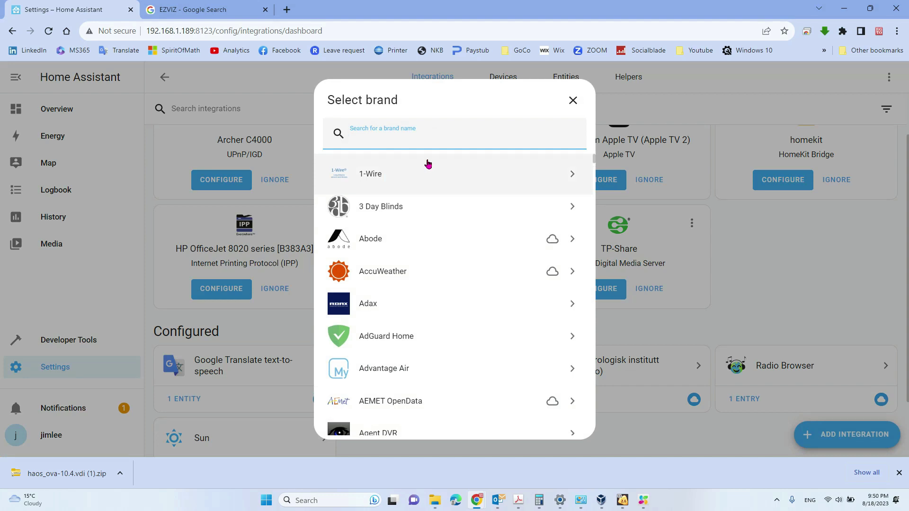
pyautogui.write('EZ')
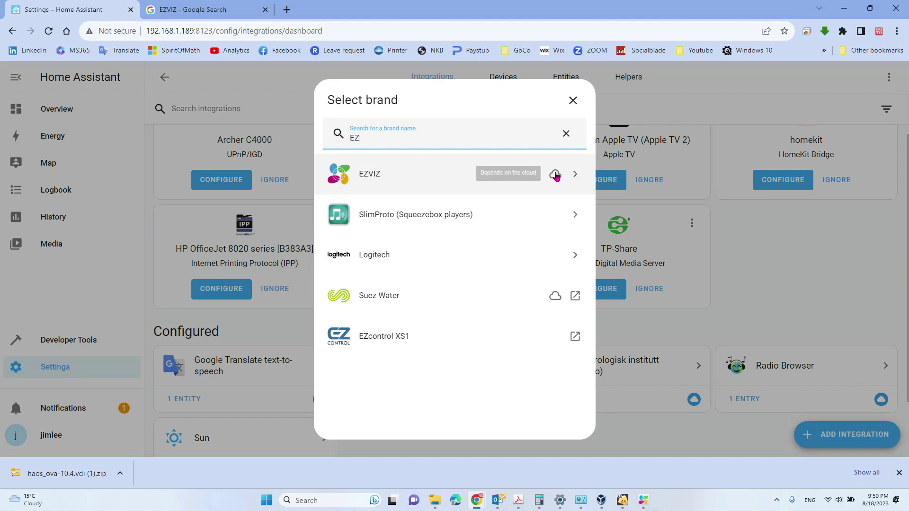
pyautogui.click(430, 176)
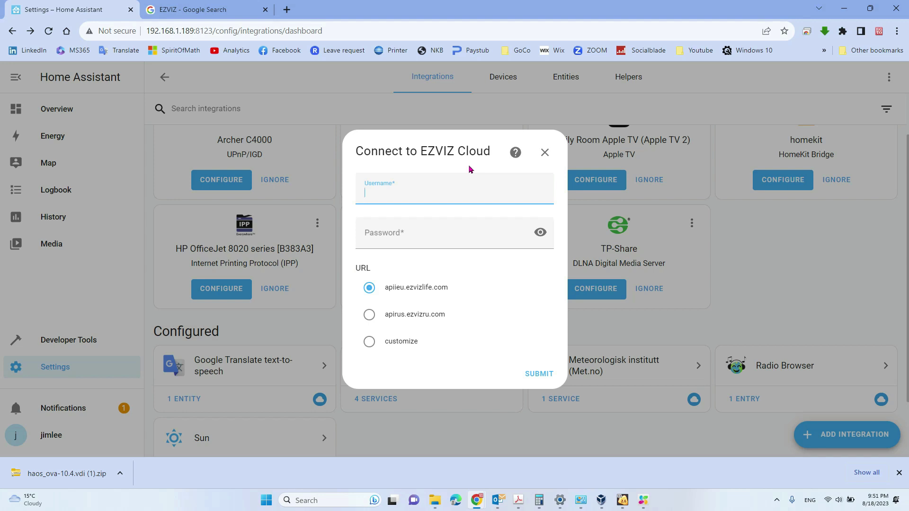
# Log in to EZVIZ Cloud with the account e-mail and password, keeping apiieu.ezvizlife.com
pyautogui.write('CA.JIM')
pyautogui.press('capslock')
pyautogui.press('BackSpace')
pyautogui.press('BackSpace')
pyautogui.press('BackSpace')
pyautogui.press('BackSpace')
pyautogui.press('BackSpace')
pyautogui.press('BackSpace')
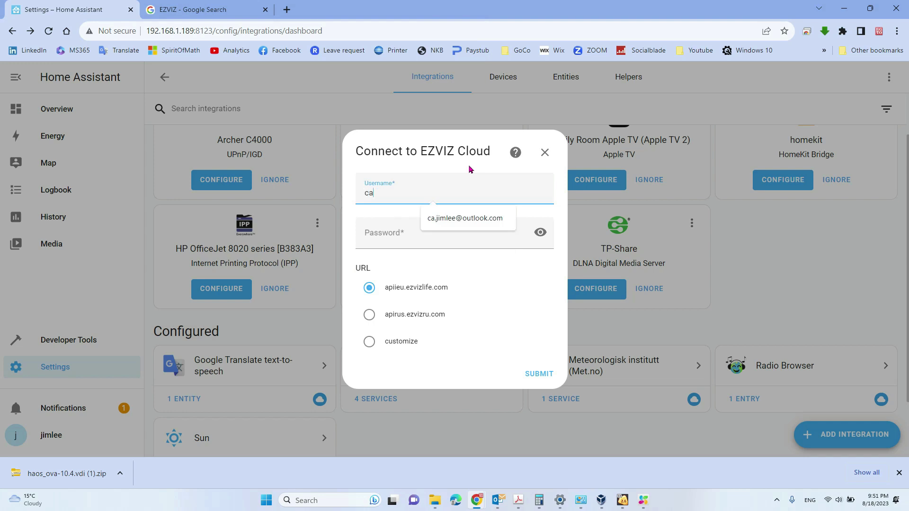
pyautogui.click(432, 238)
pyautogui.write('••')
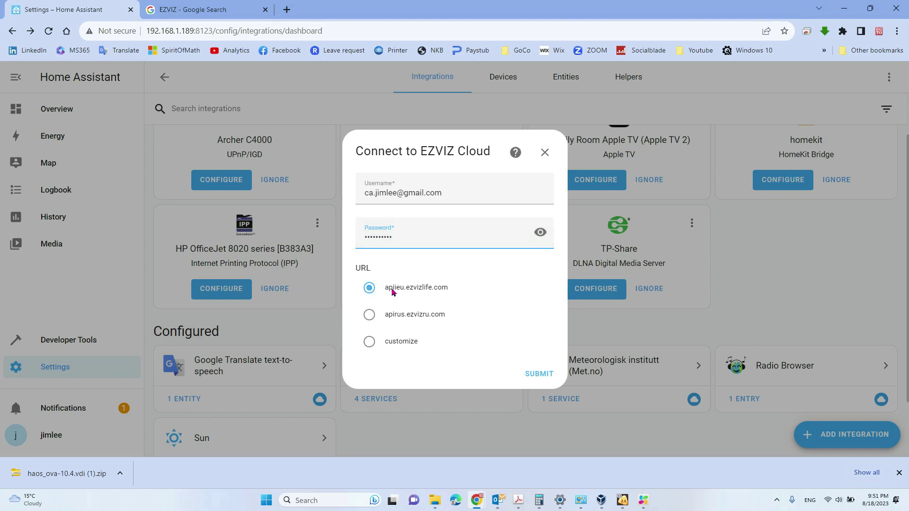
pyautogui.click(532, 377)
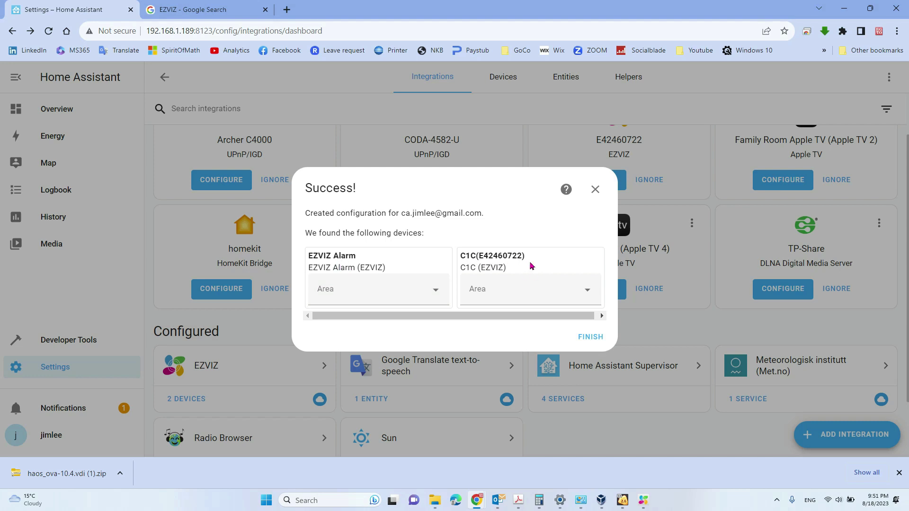
# Assign the C1C camera to the Kitchen area and close the success dialog
pyautogui.click(533, 290)
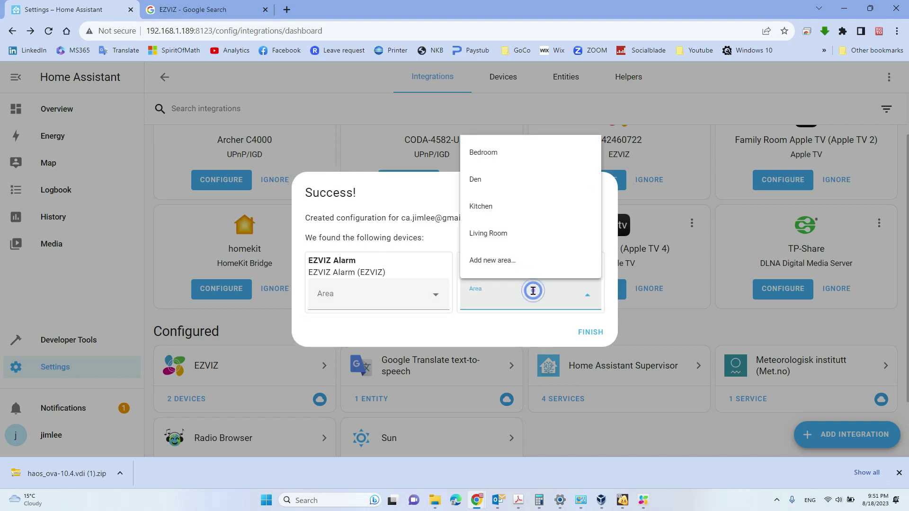
pyautogui.click(517, 214)
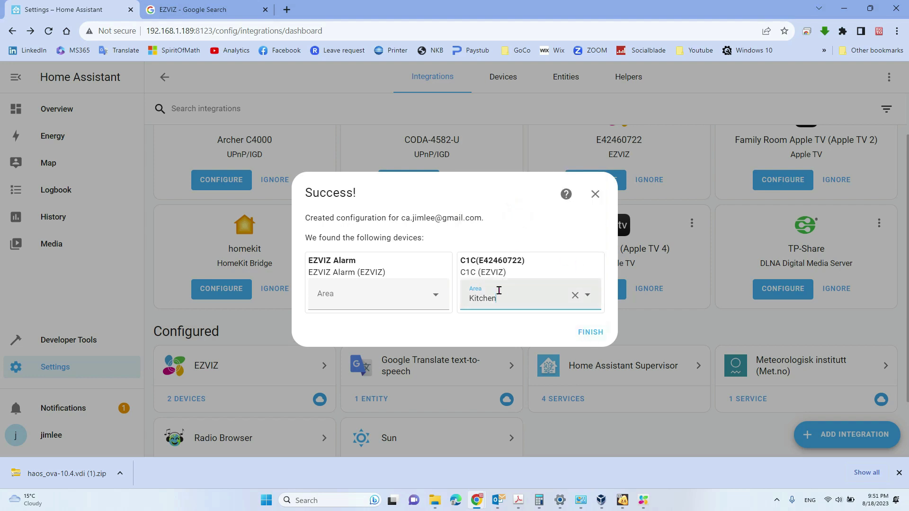
pyautogui.click(589, 333)
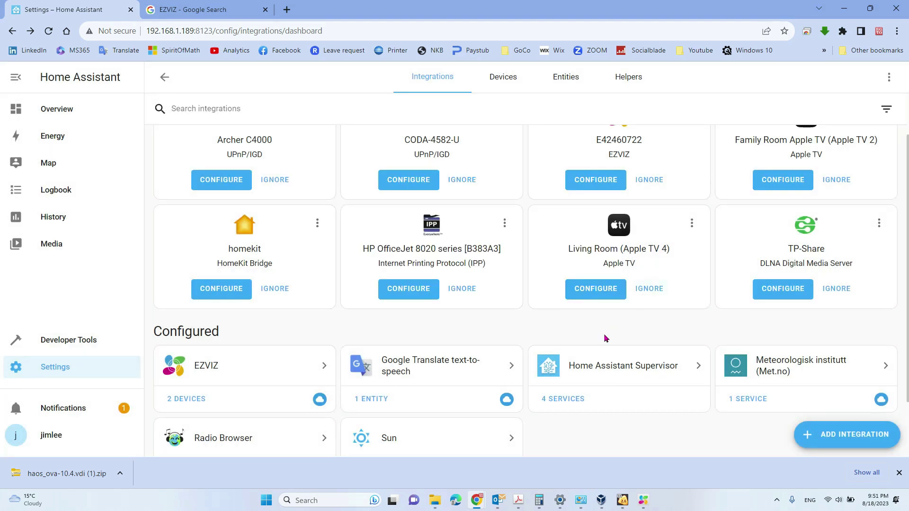
pyautogui.click(265, 376)
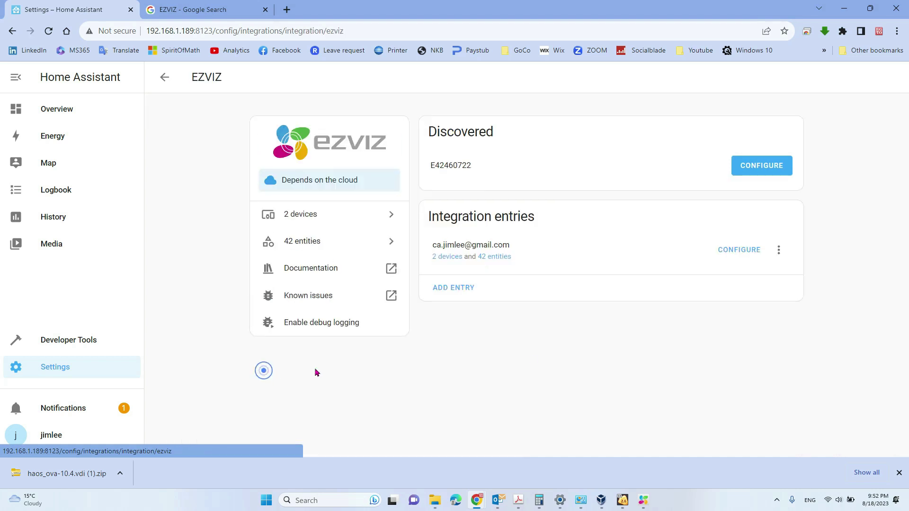
pyautogui.click(334, 216)
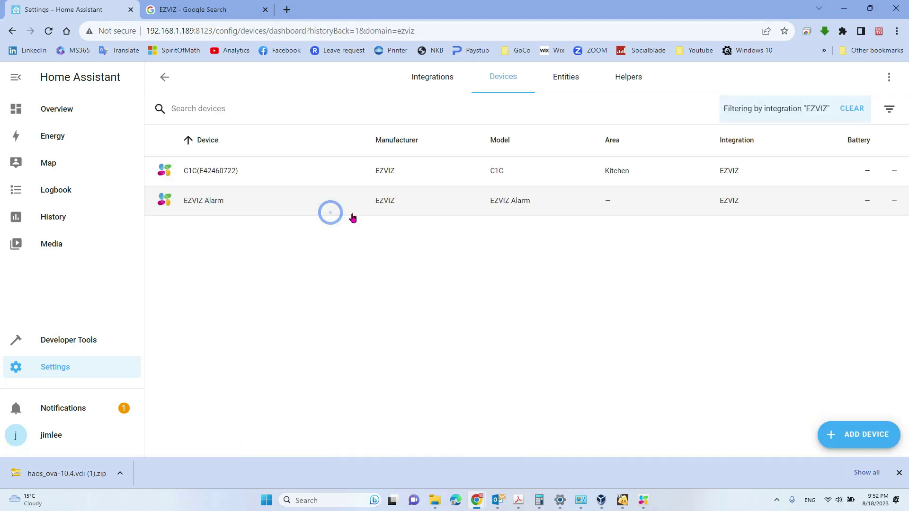
pyautogui.click(233, 170)
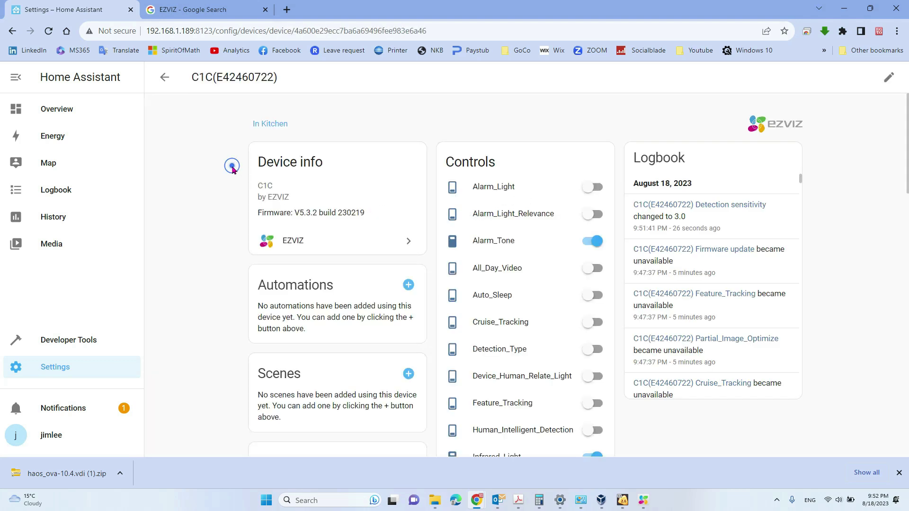
pyautogui.scroll(-14, 542, 337)
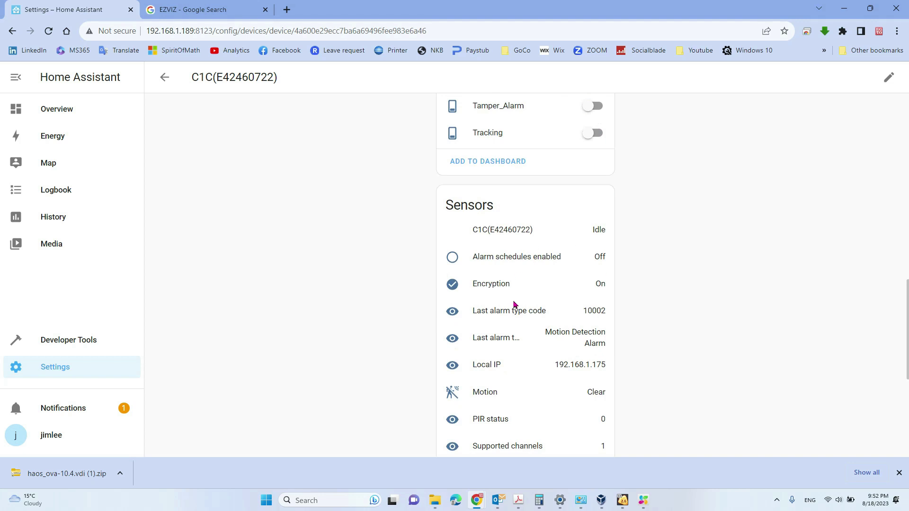
pyautogui.scroll(-4, 547, 328)
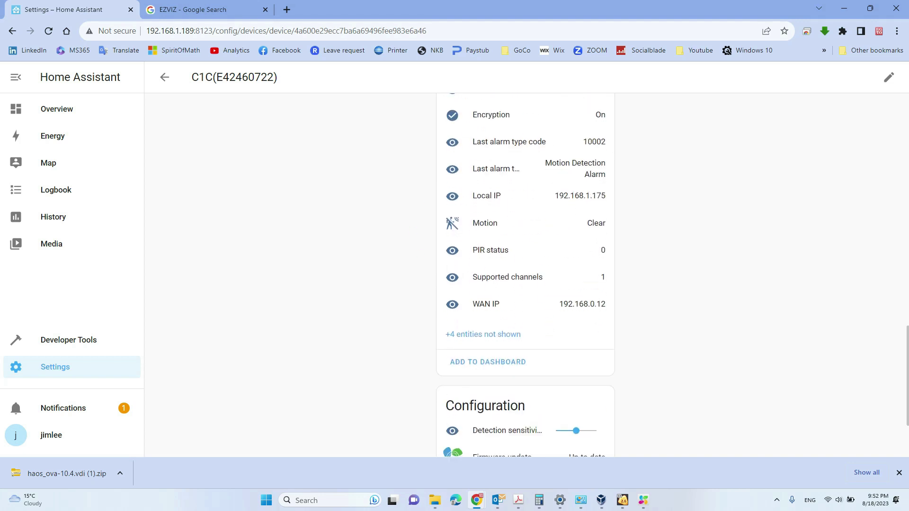
pyautogui.click(492, 363)
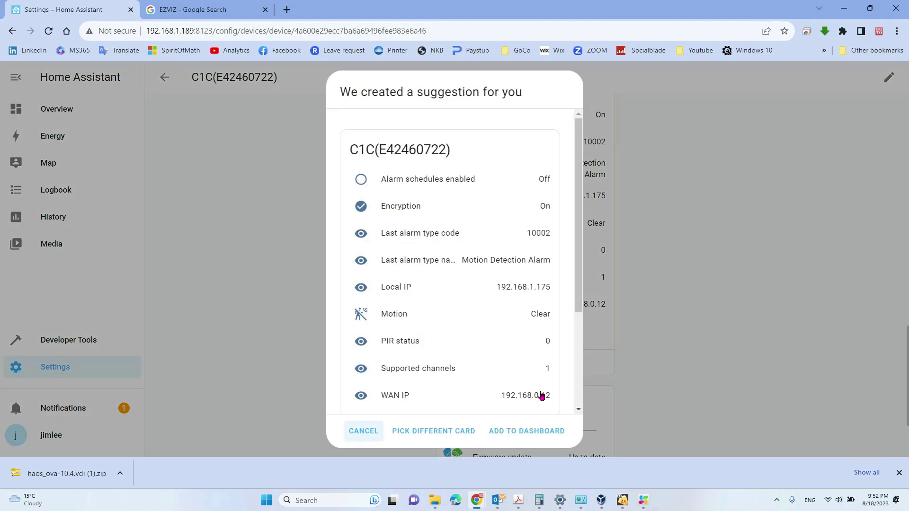
pyautogui.click(541, 431)
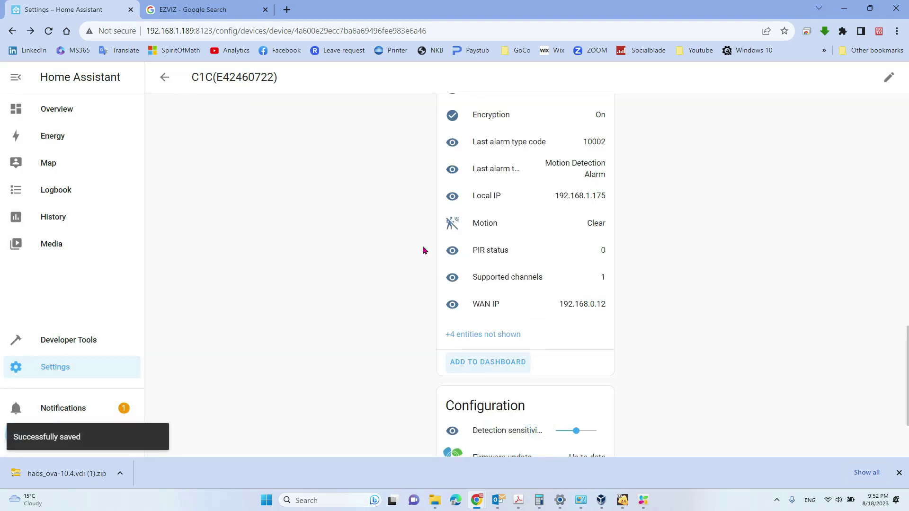
pyautogui.click(65, 113)
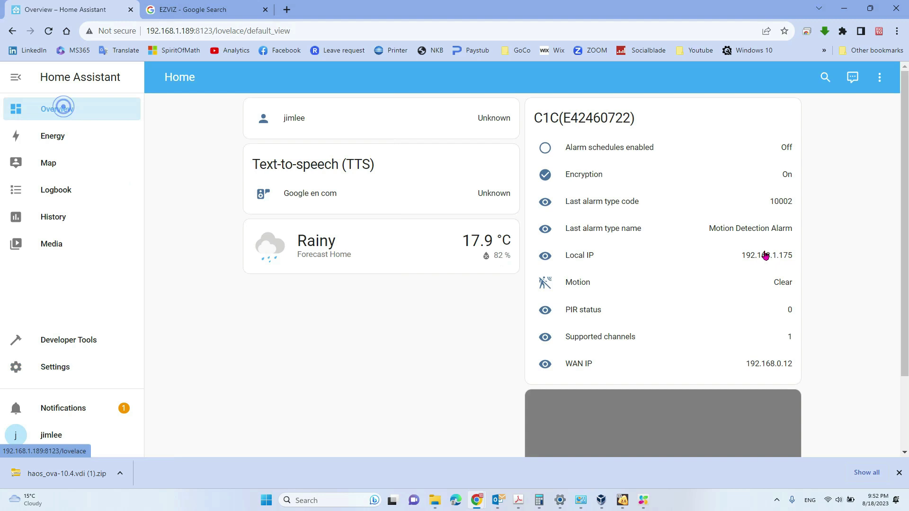
pyautogui.scroll(-2, 651, 237)
pyautogui.scroll(2, 738, 291)
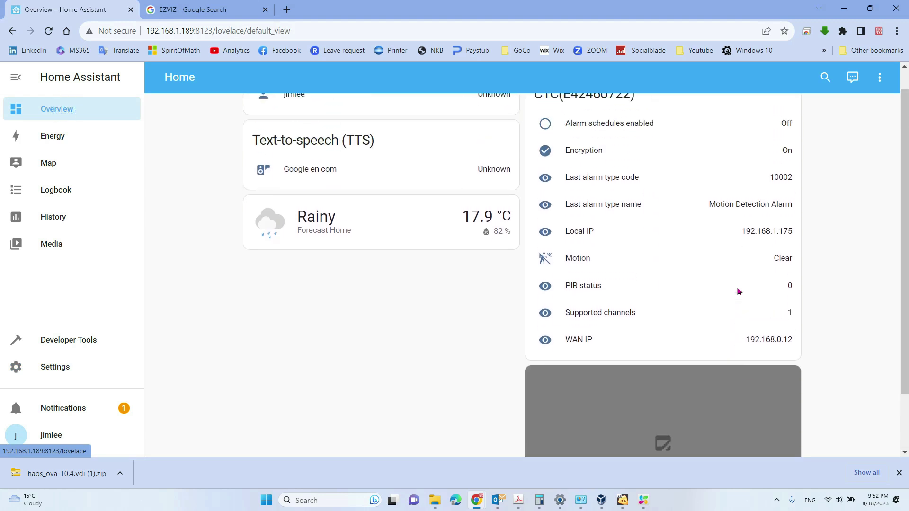
pyautogui.scroll(-2, 705, 339)
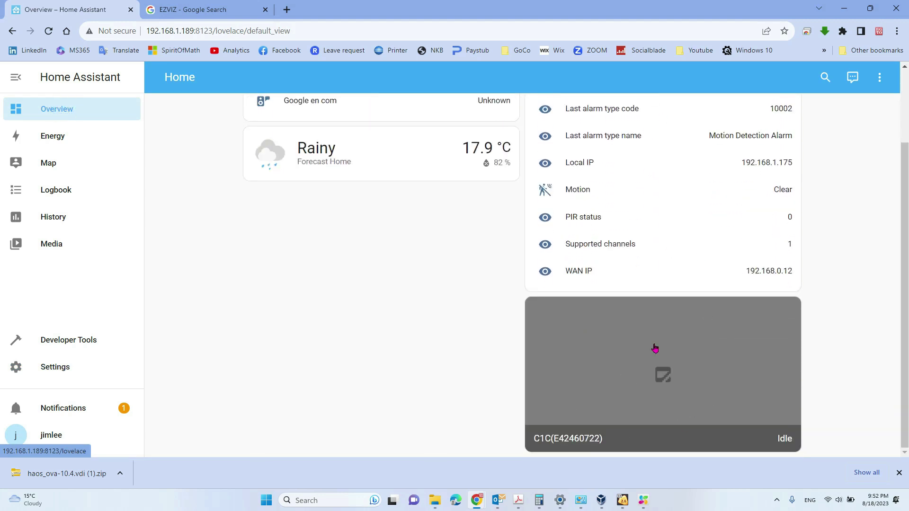
pyautogui.scroll(2, 685, 315)
pyautogui.scroll(-2, 573, 396)
# Open the Integrations dashboard and start configuring the discovered EZVIZ camera E42460722
pyautogui.click(51, 372)
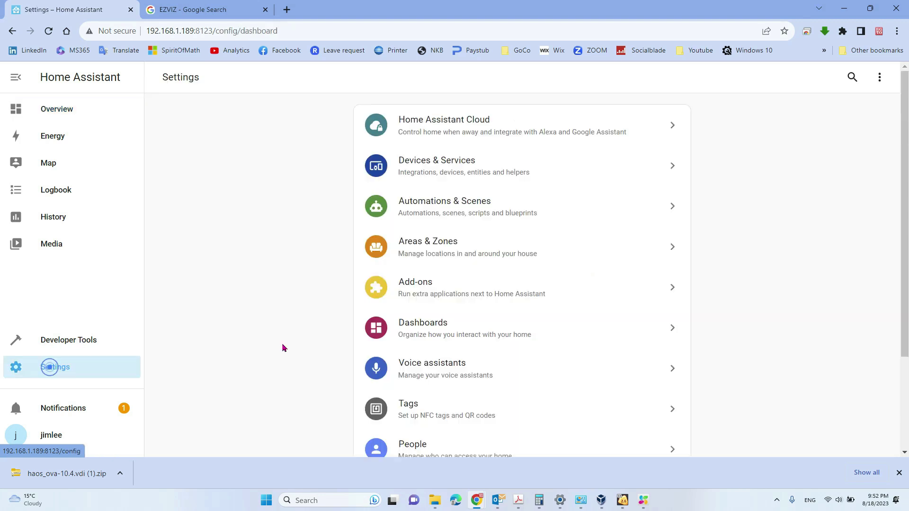
pyautogui.click(424, 174)
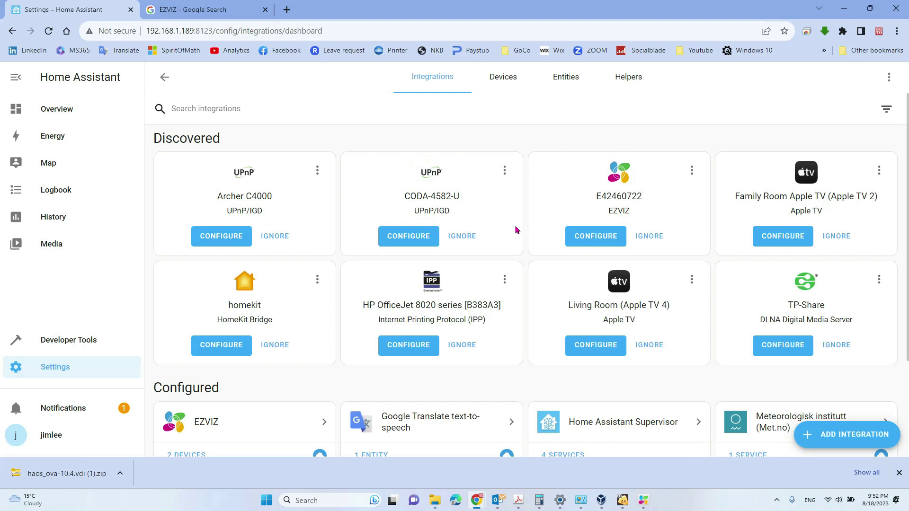
pyautogui.scroll(-1, 563, 297)
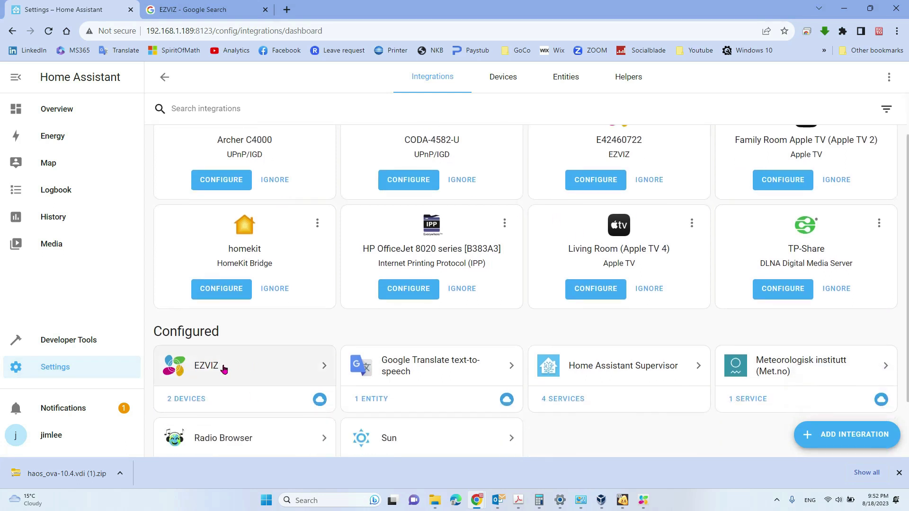
pyautogui.scroll(1, 649, 171)
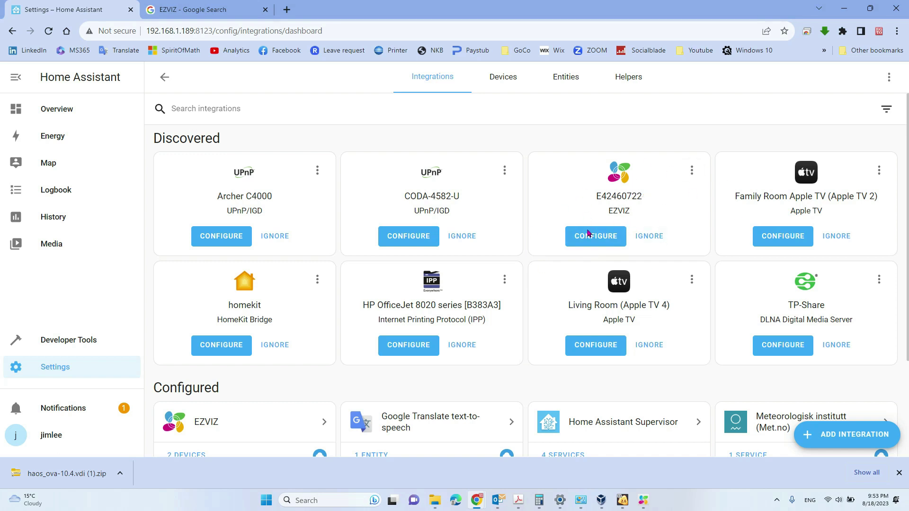
pyautogui.click(603, 238)
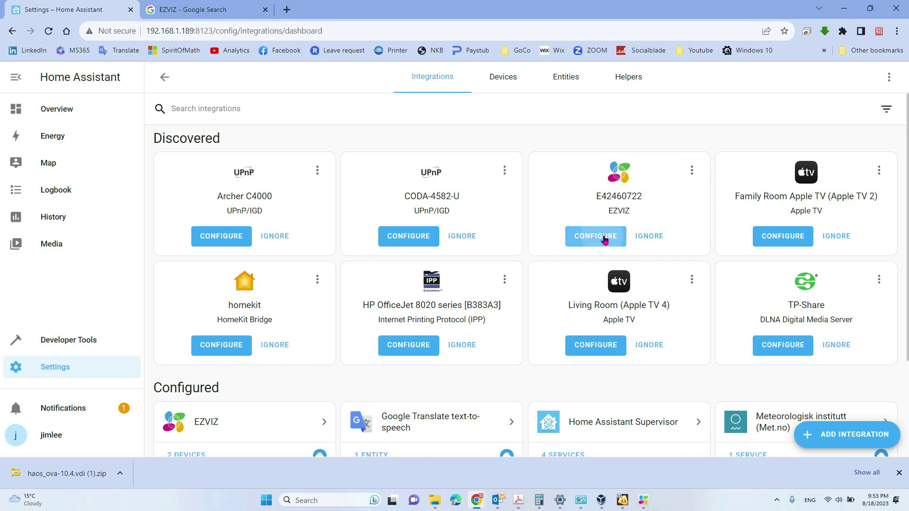
# Enter the RTSP password for camera E42460722, submit it, and close the success message
pyautogui.click(359, 291)
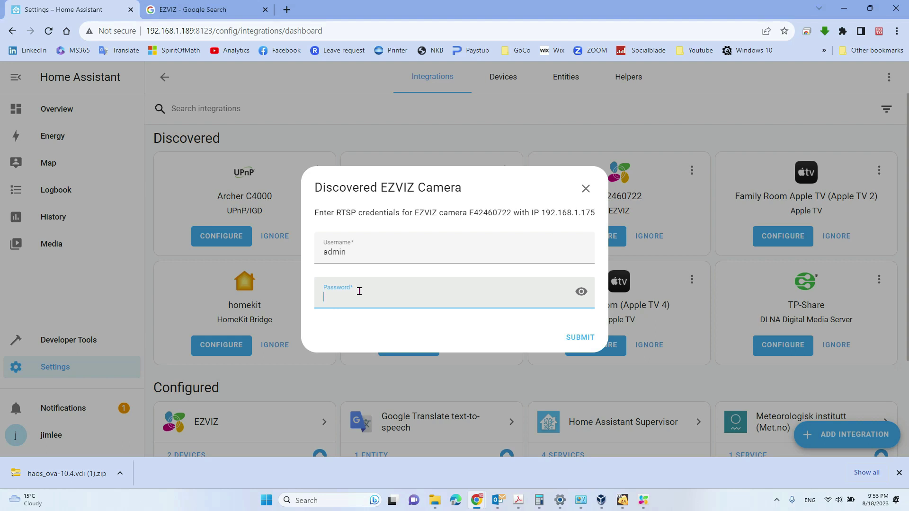
pyautogui.press('capslock')
pyautogui.click(581, 337)
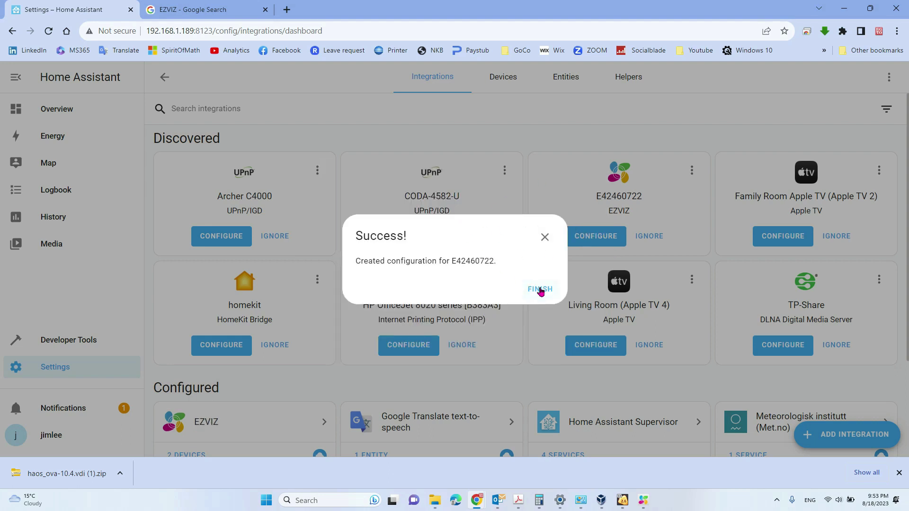
pyautogui.click(538, 286)
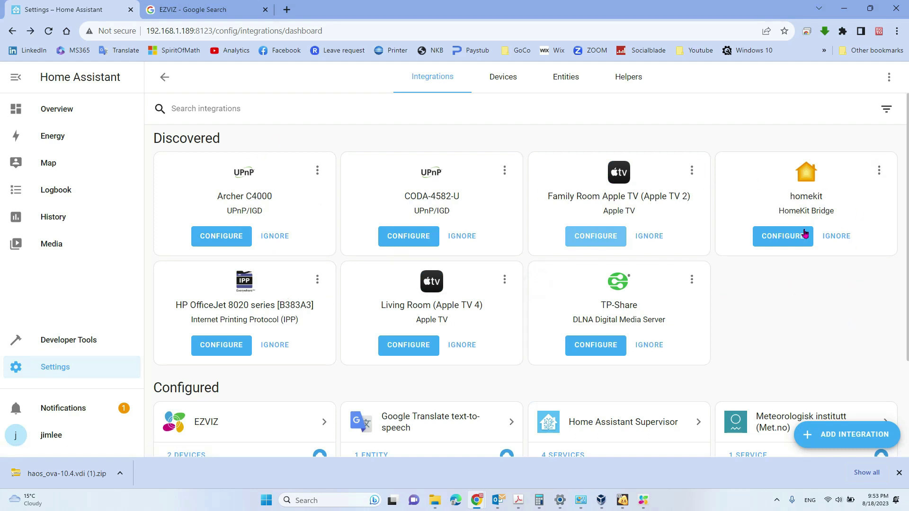
# Go to the Overview dashboard and check the camera card's live kitchen image
pyautogui.scroll(-1, 796, 314)
pyautogui.scroll(1, 797, 314)
pyautogui.click(47, 108)
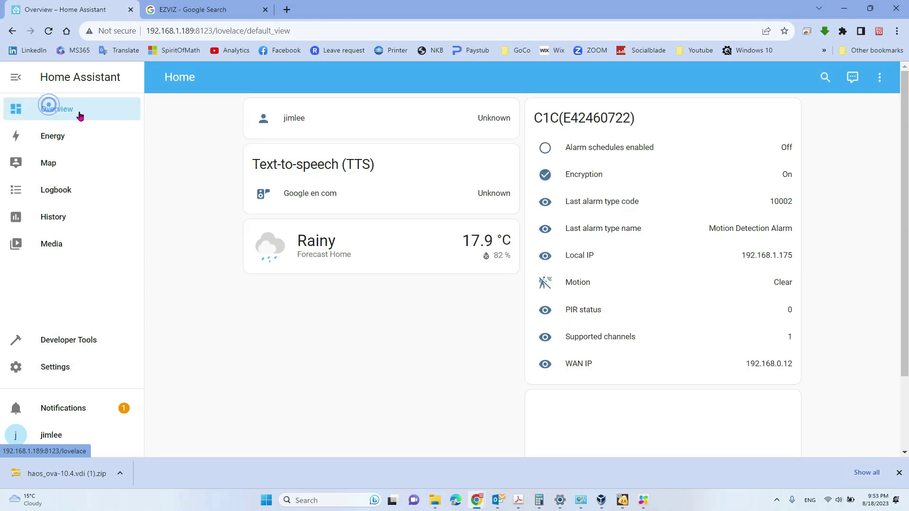
pyautogui.scroll(-2, 644, 277)
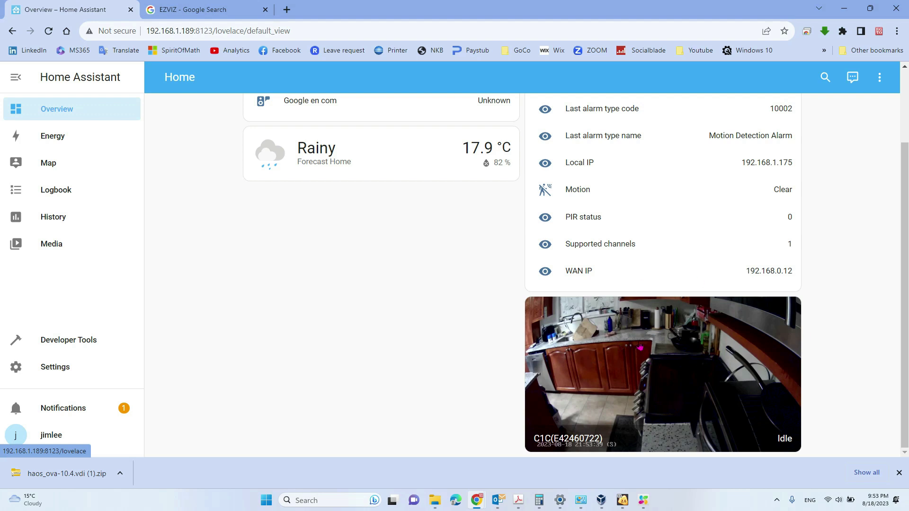
pyautogui.scroll(1, 719, 344)
pyautogui.scroll(-1, 717, 342)
pyautogui.scroll(2, 705, 357)
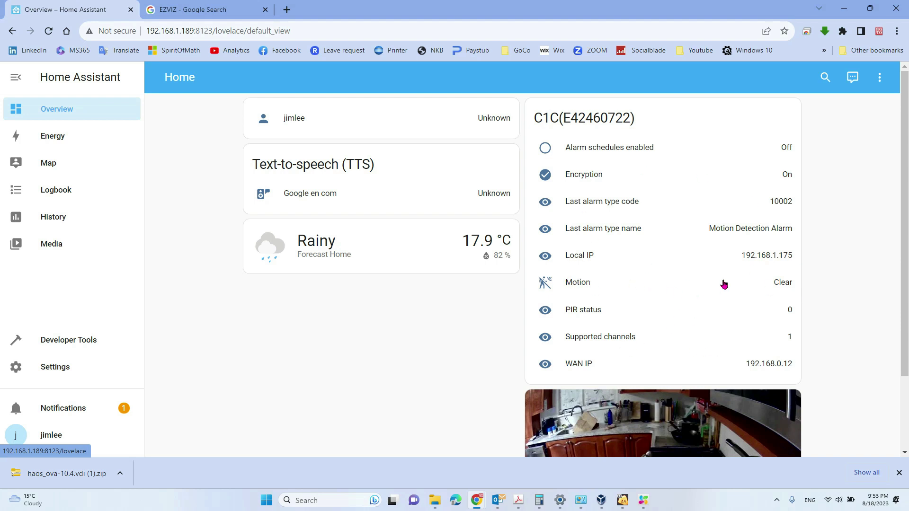
pyautogui.scroll(-2, 618, 414)
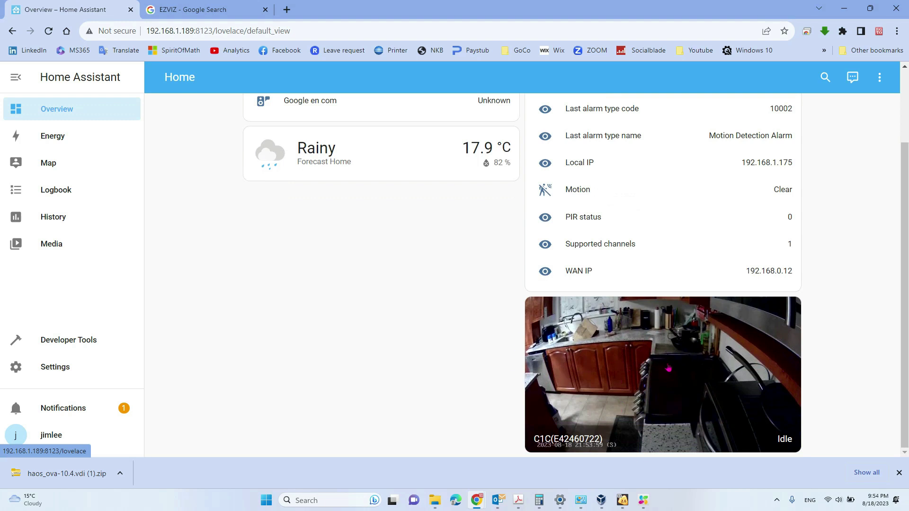
pyautogui.scroll(2, 427, 296)
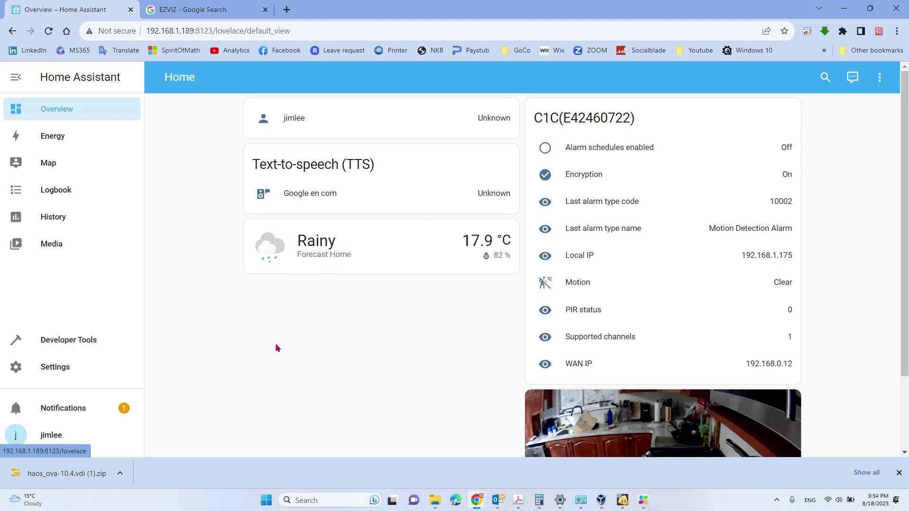
# Put the Home dashboard into edit mode
pyautogui.click(878, 77)
pyautogui.click(849, 109)
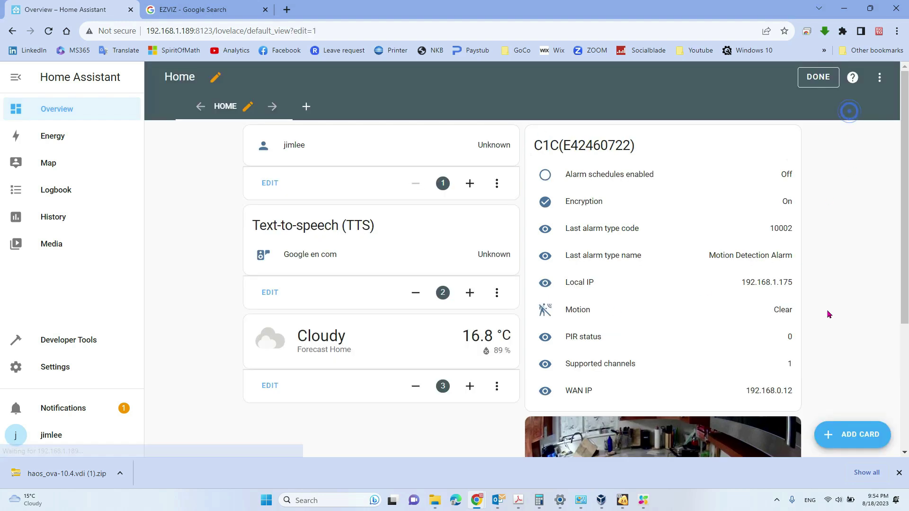
pyautogui.scroll(-2, 827, 312)
pyautogui.scroll(1, 828, 314)
pyautogui.scroll(1, 828, 314)
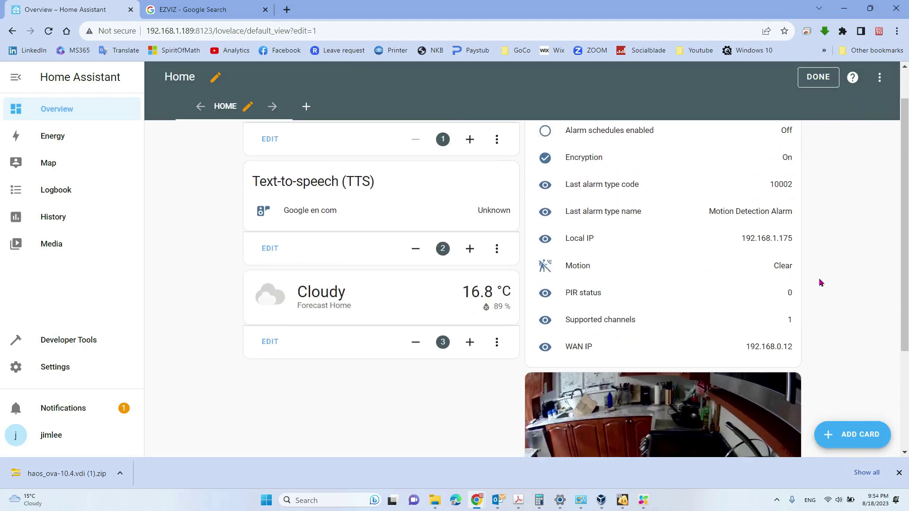
pyautogui.scroll(-4, 816, 308)
# Delete the C1C(E42460722) camera card from the Home view
pyautogui.click(781, 402)
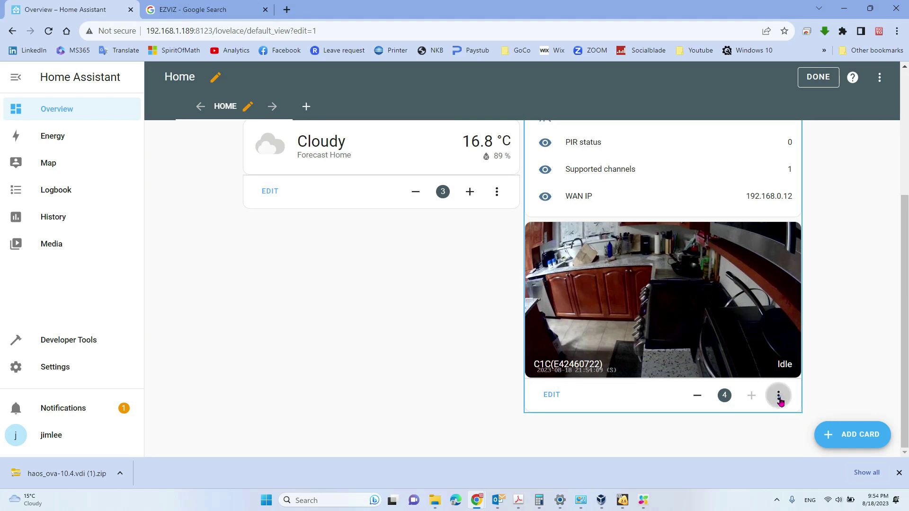
pyautogui.click(831, 373)
pyautogui.click(551, 428)
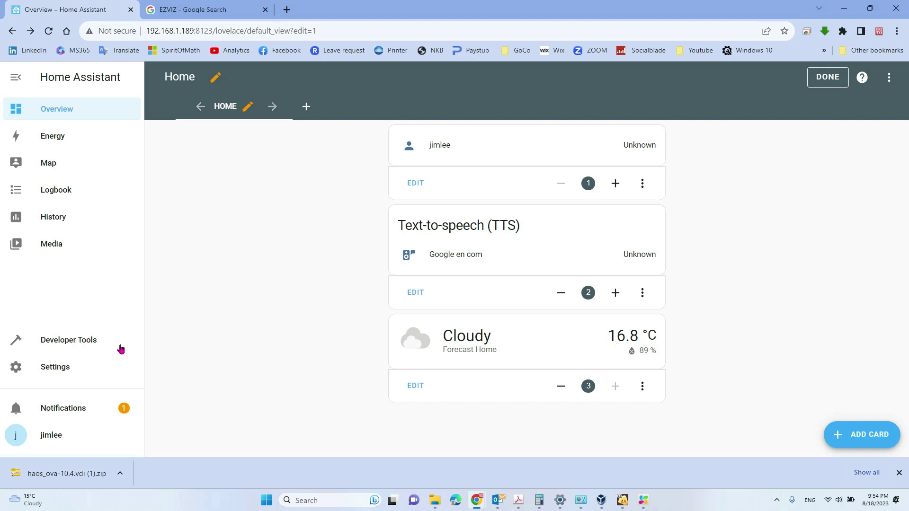
pyautogui.click(848, 438)
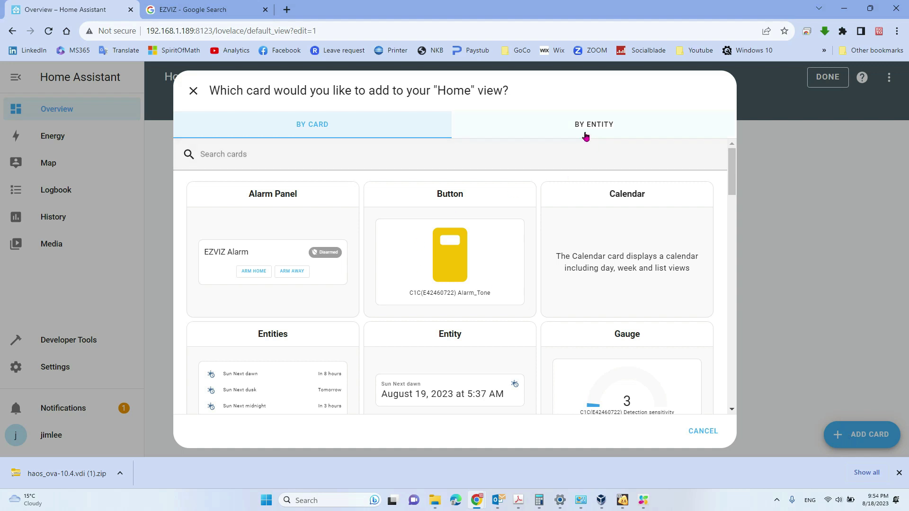
# Add a card for the C1C(E42460722) camera entity to the Home view and exit edit mode
pyautogui.click(604, 129)
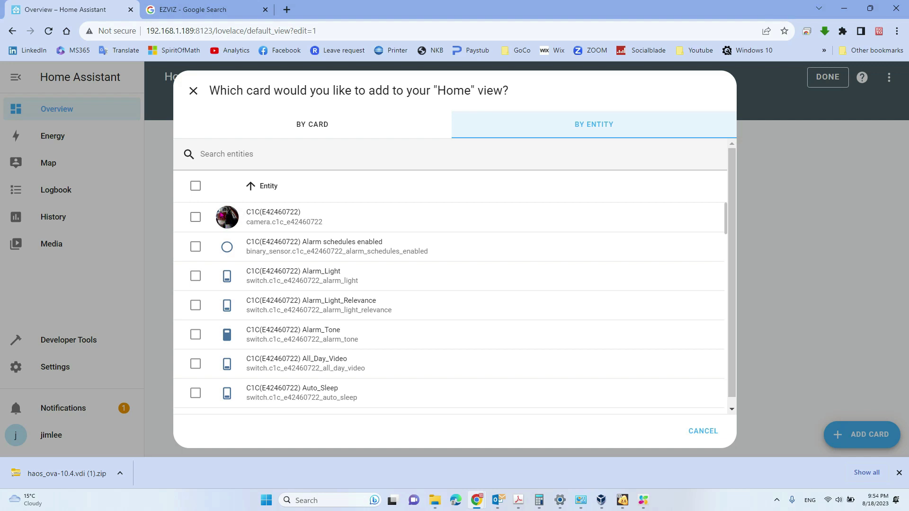
pyautogui.click(200, 219)
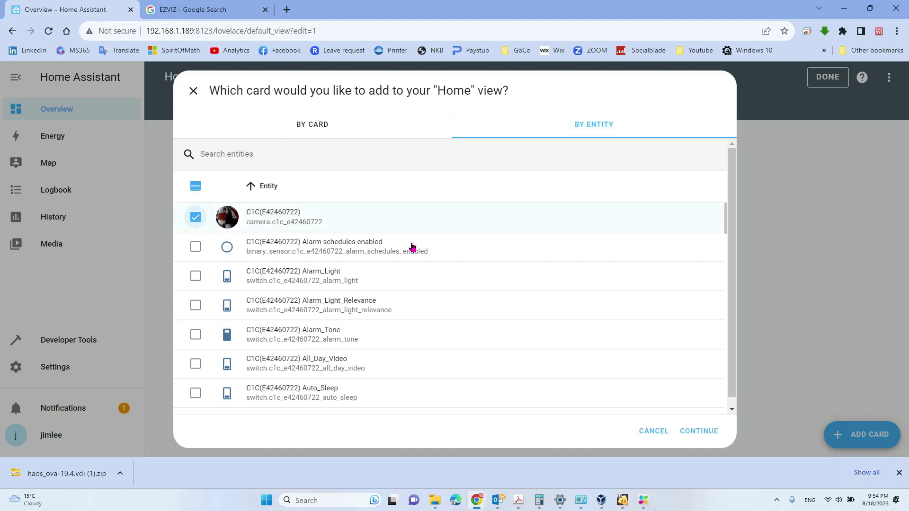
pyautogui.click(695, 430)
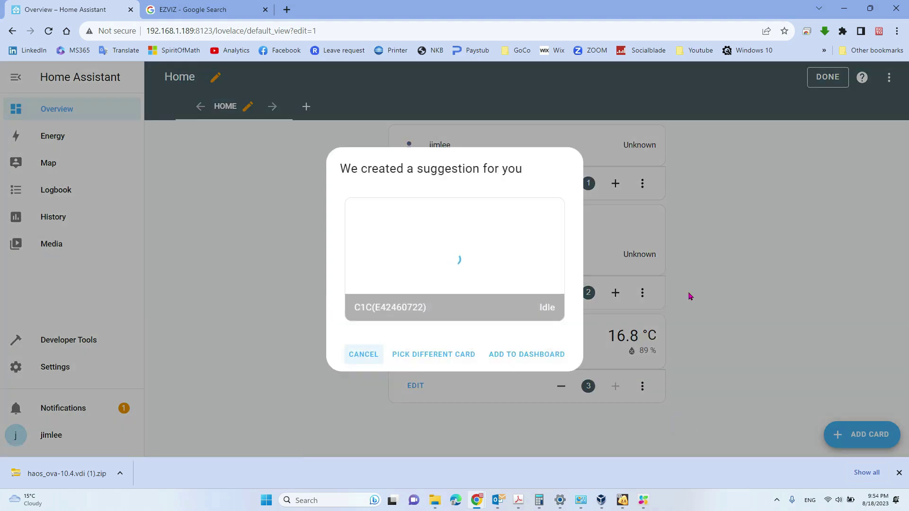
pyautogui.click(541, 352)
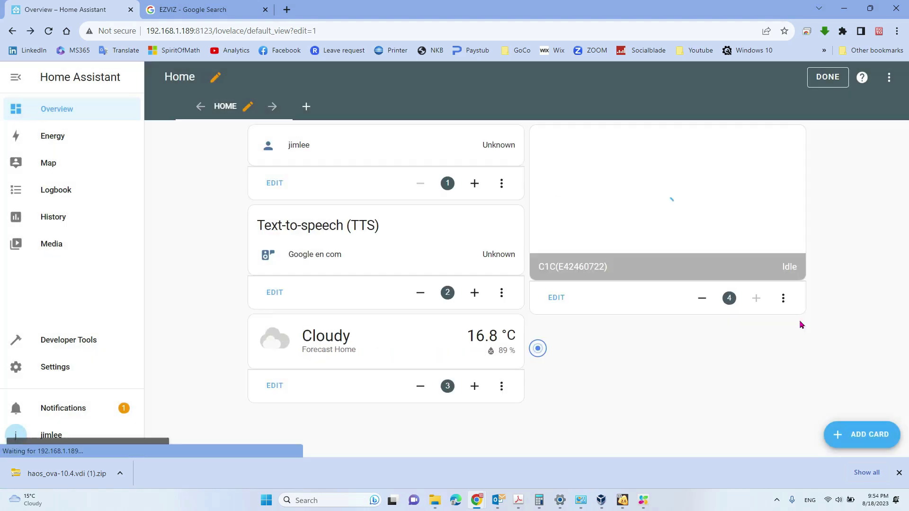
pyautogui.click(831, 78)
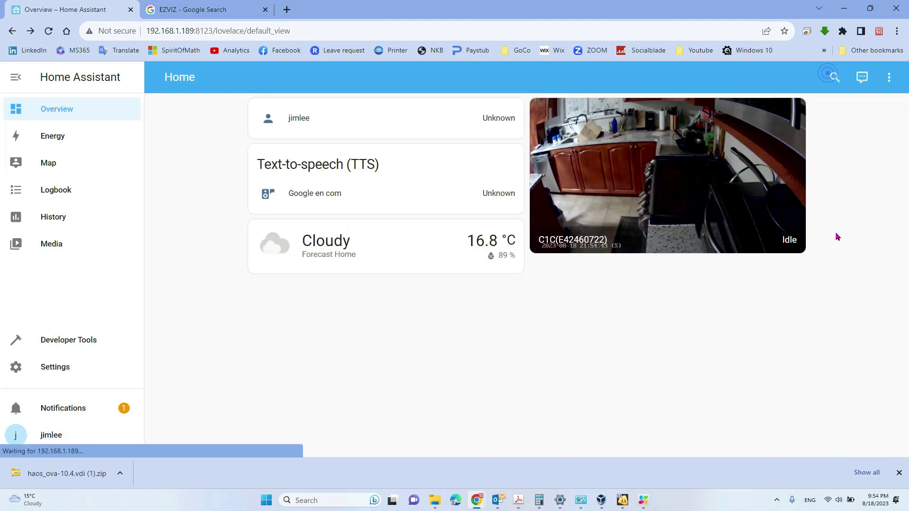